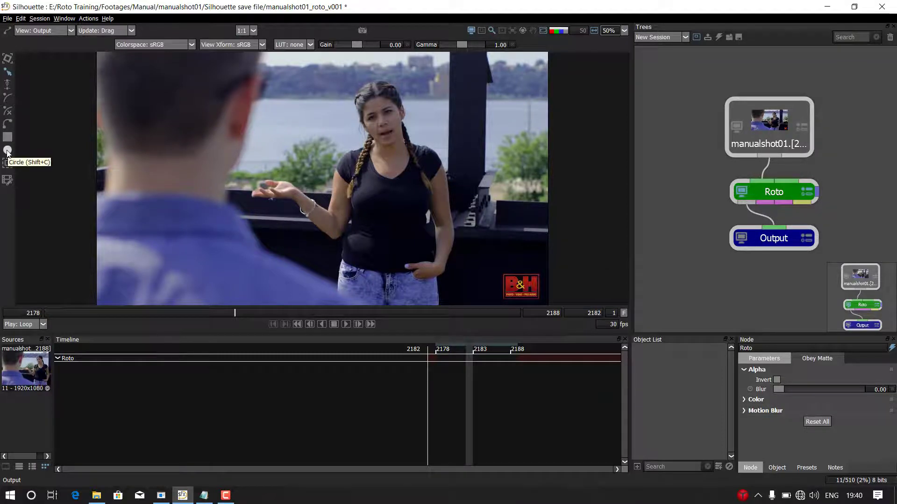
Draw a circle roto shape over the man's neck at frame 2178
key(space)
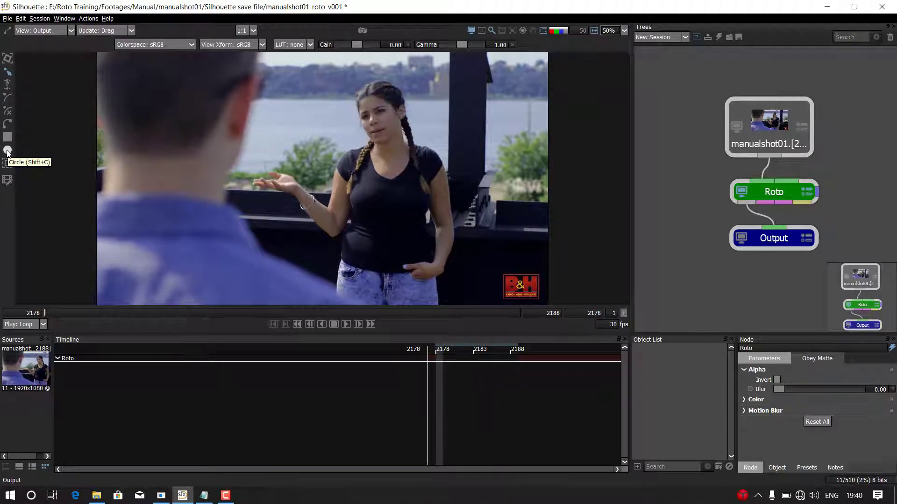
click(8, 151)
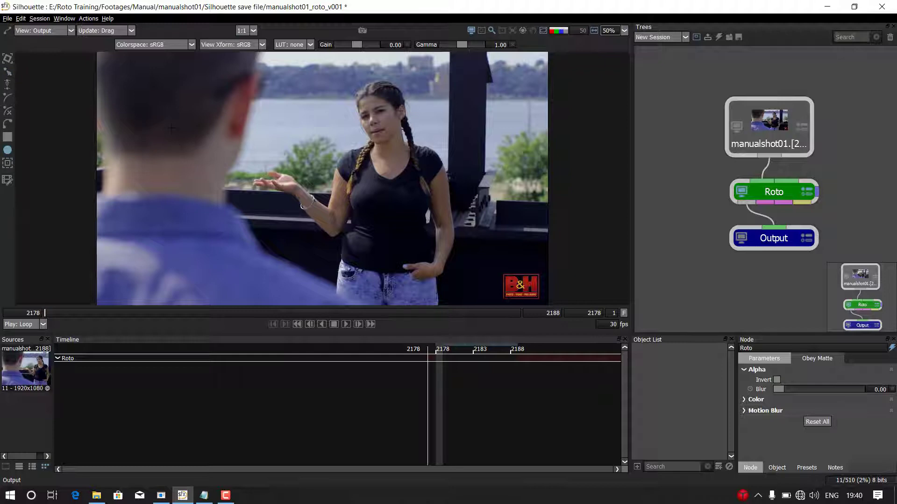
drag(248, 196, 253, 201)
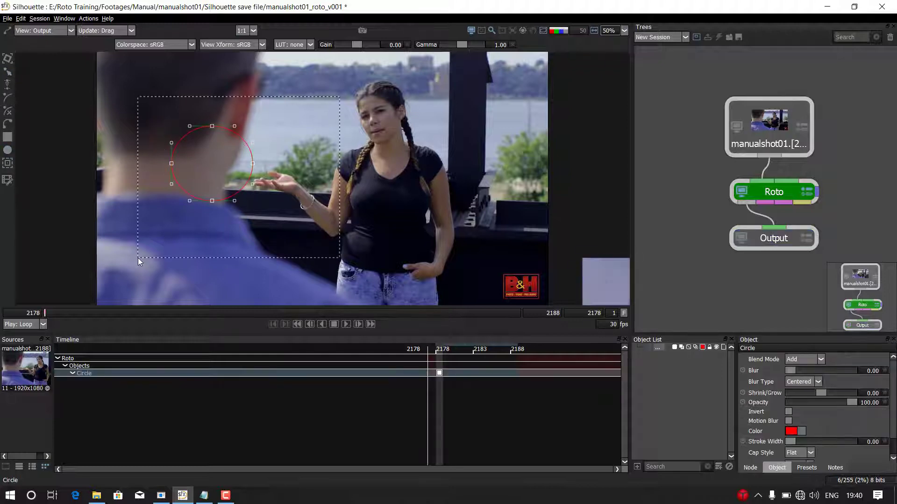
At frame 2188, move the circle slightly down and horizontally across the shot to the woman's far side, keyframing its position
drag(249, 314, 519, 313)
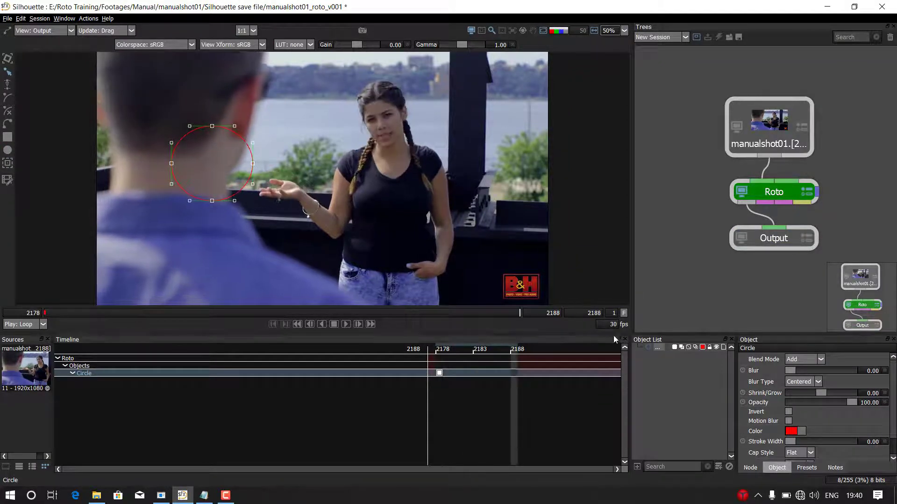
key(Down)
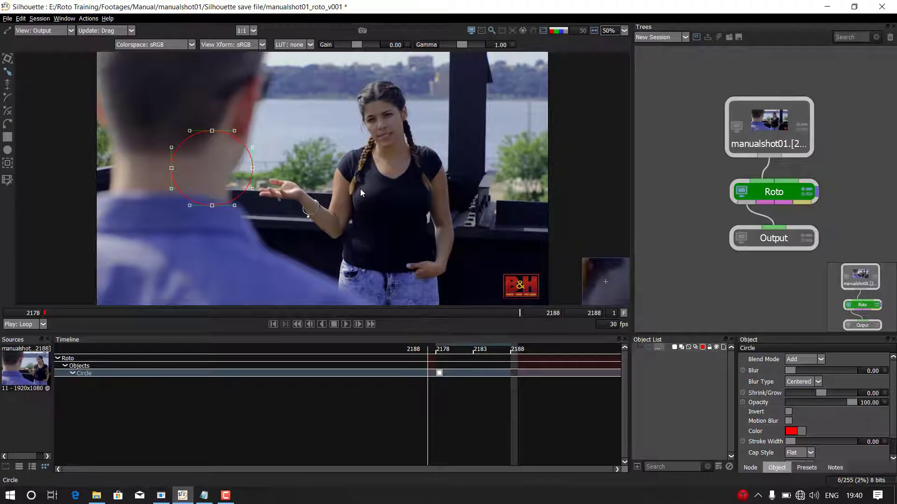
key(Right)
key(Right)
key(Right)
key(Right)
key(Right)
key(Right)
key(Right)
key(Right)
key(Right)
key(Right)
key(Right)
key(Right)
key(Right)
key(Right)
key(Right)
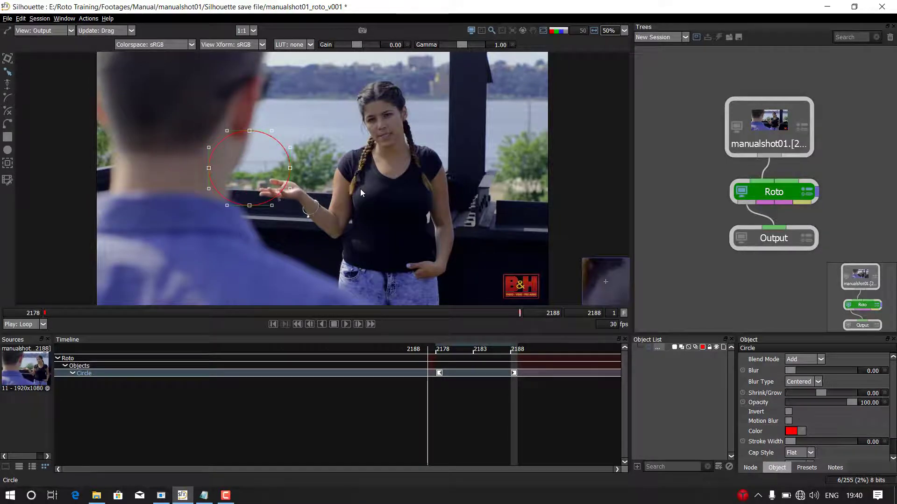
key(Right)
key(Right)
key(Right)
key(Right)
key(Right)
key(Right)
key(Right)
key(Right)
key(Right)
key(Right)
key(Right)
key(Right)
key(Right)
key(Right)
key(Right)
key(Right)
key(Right)
key(Right)
key(Right)
key(Right)
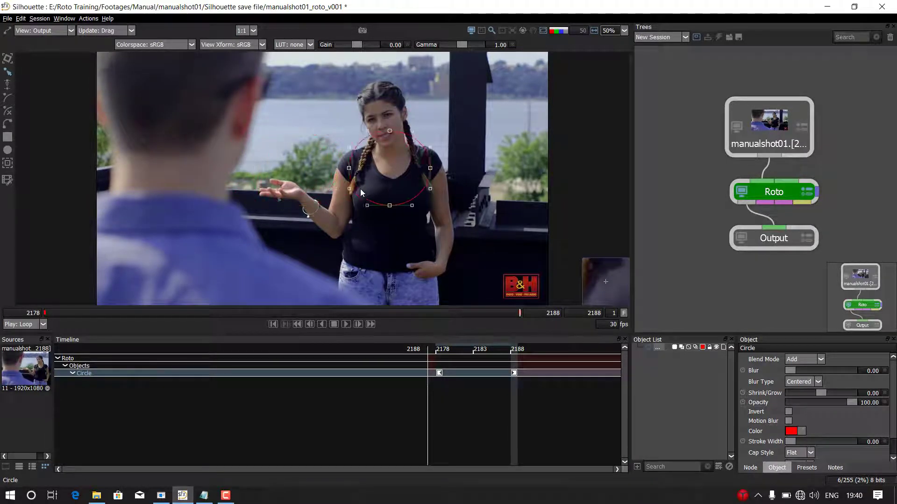
key(Right)
key(Right)
key(Right)
key(Right)
key(Right)
key(Right)
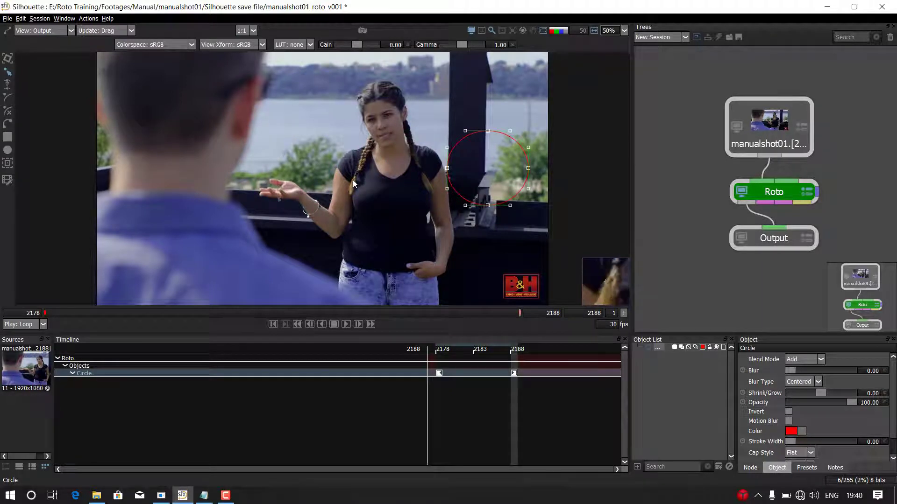
Deselect the circle, play back its animation, and return to the first frame
click(352, 180)
click(349, 326)
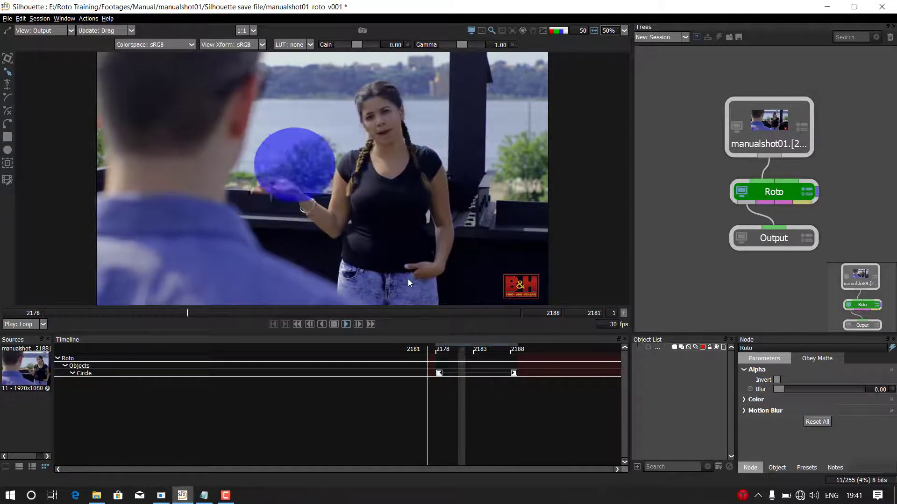
key(space)
key(Home)
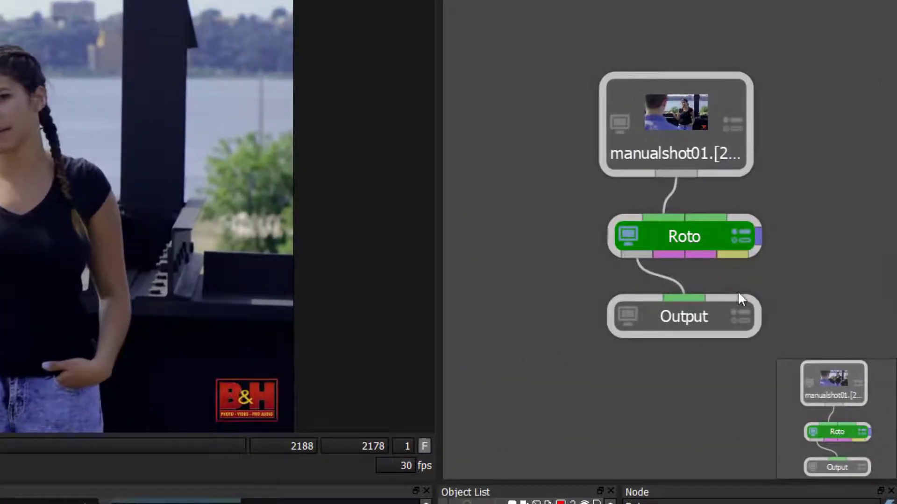
Set the Output node's format to JPEG with a quality of 100
click(693, 311)
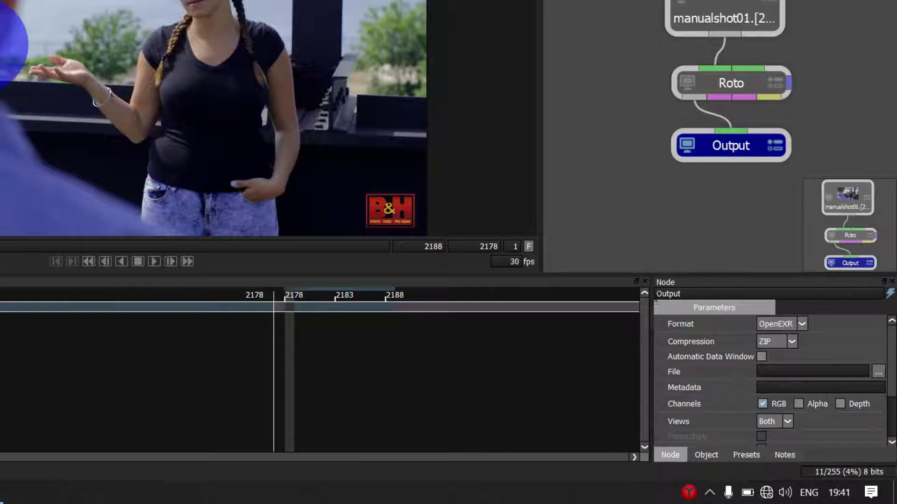
drag(652, 326, 526, 326)
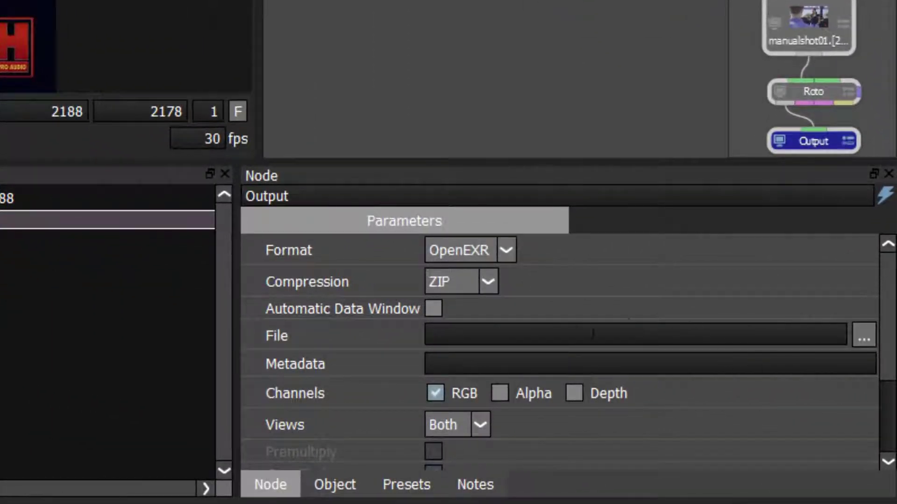
click(501, 248)
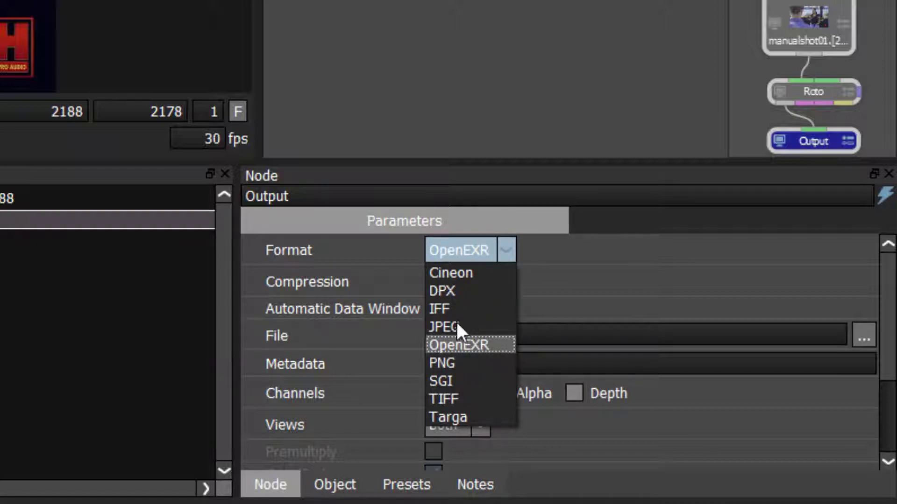
click(444, 327)
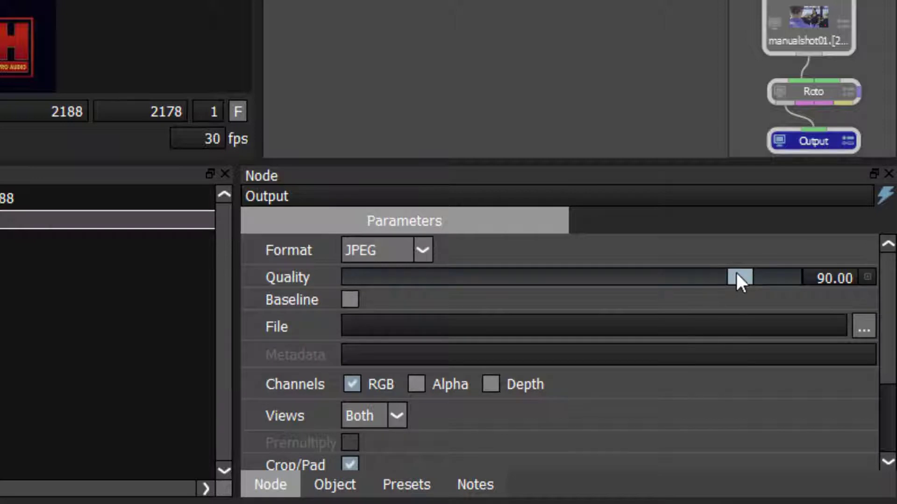
drag(737, 276, 854, 287)
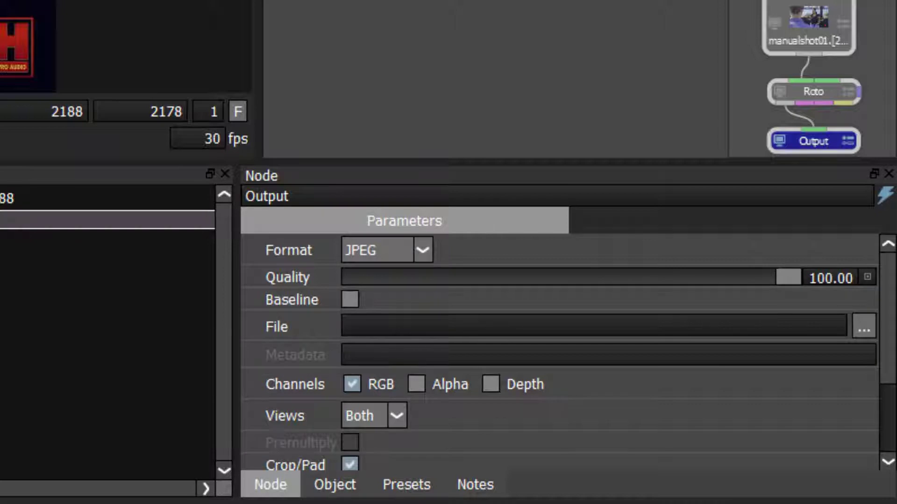
Disable the RGB channel and enable Alpha for the Output node
click(348, 385)
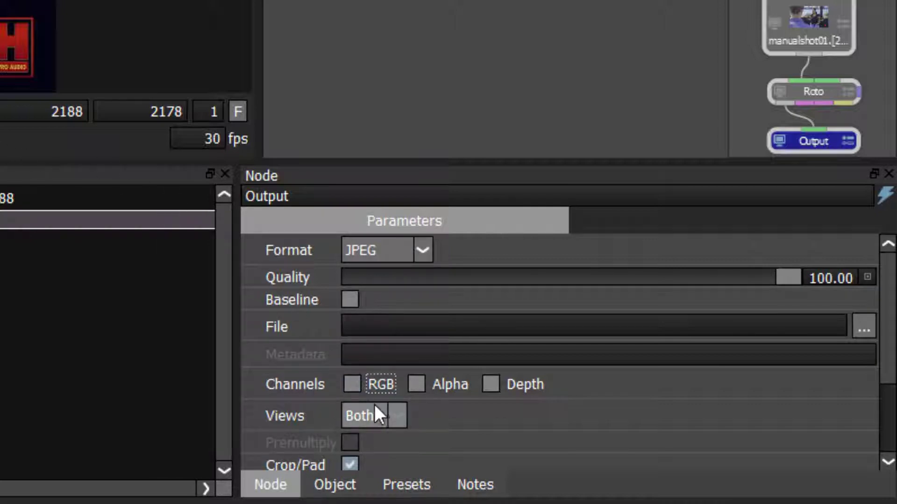
click(422, 383)
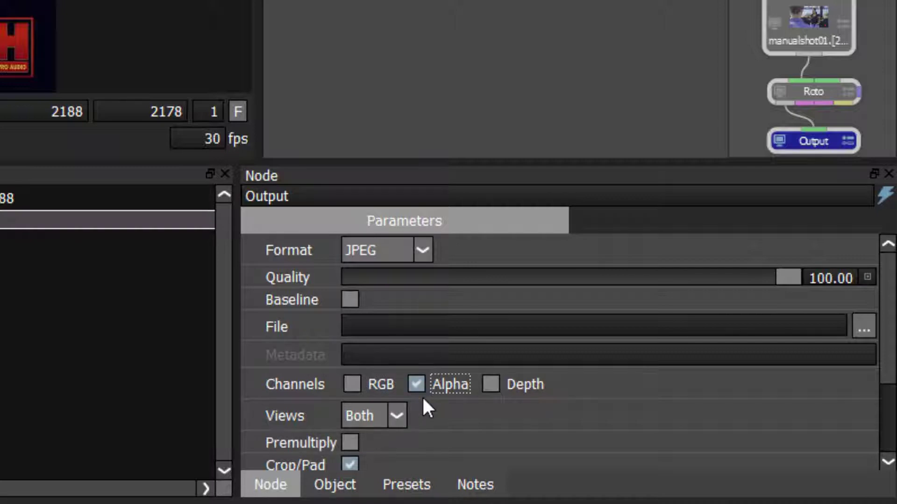
drag(887, 380, 889, 456)
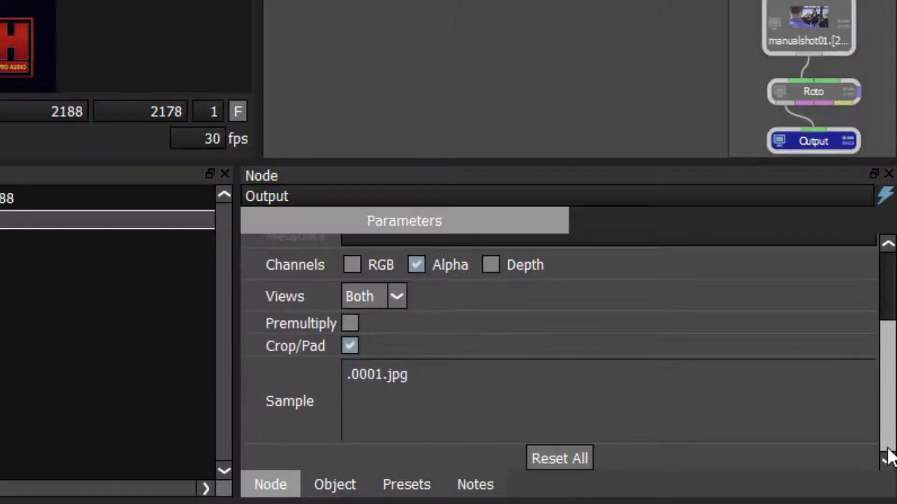
scroll(889, 457, up, 3)
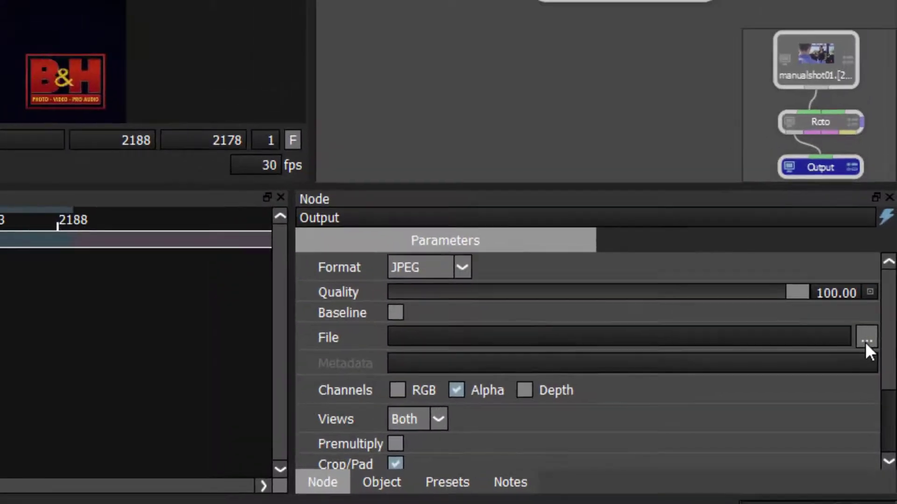
Set the output file to circle_roto in the Roto Training/out folder on drive E
click(863, 326)
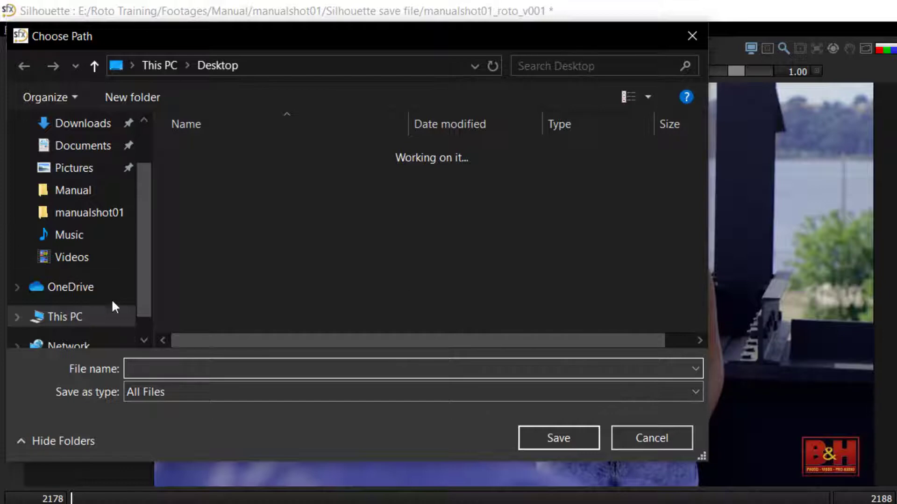
click(91, 310)
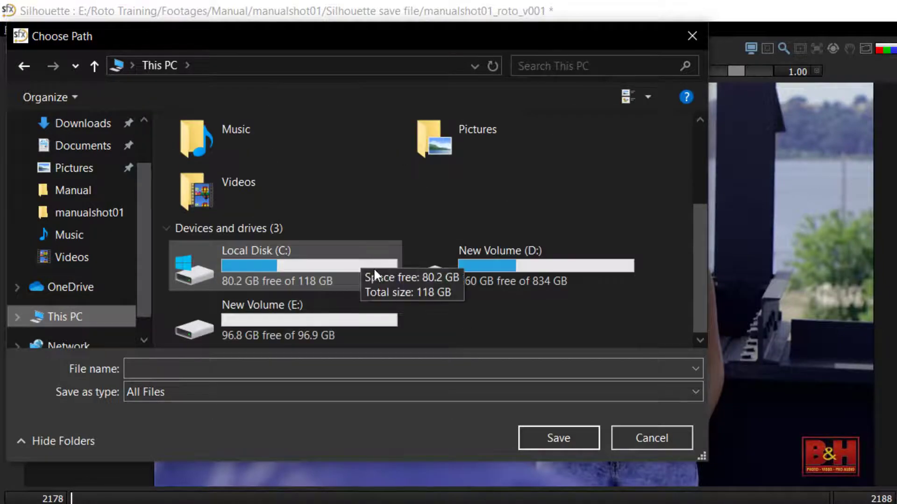
double_click(310, 326)
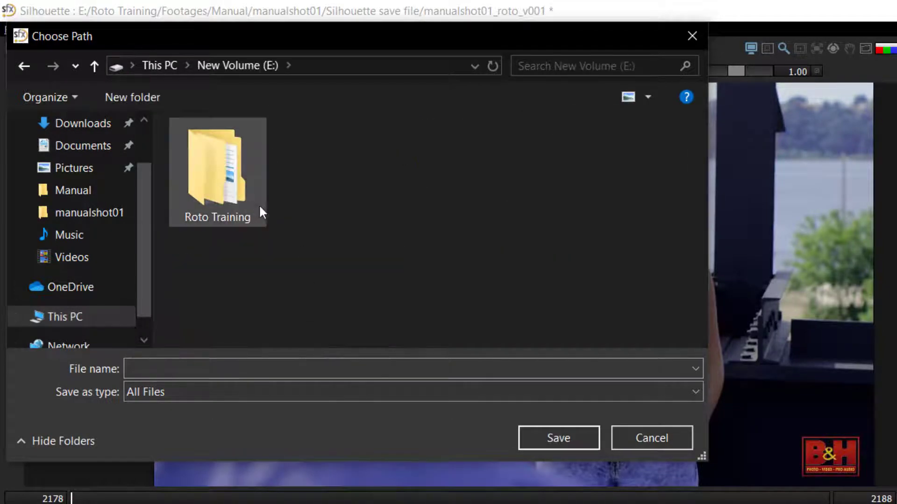
double_click(209, 198)
double_click(201, 173)
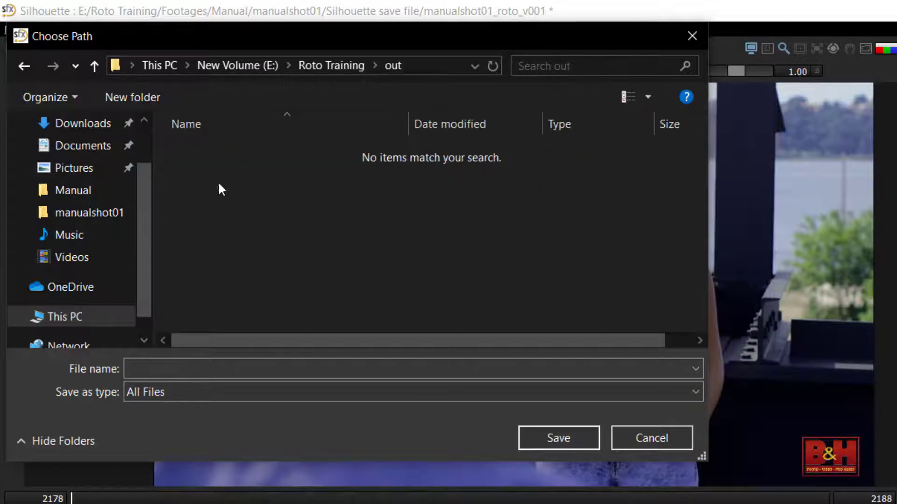
click(218, 366)
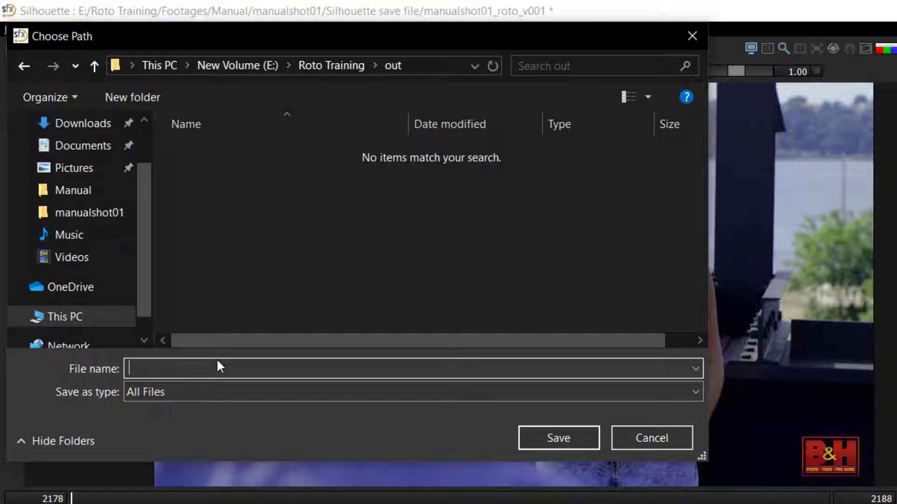
text(circle_roto)
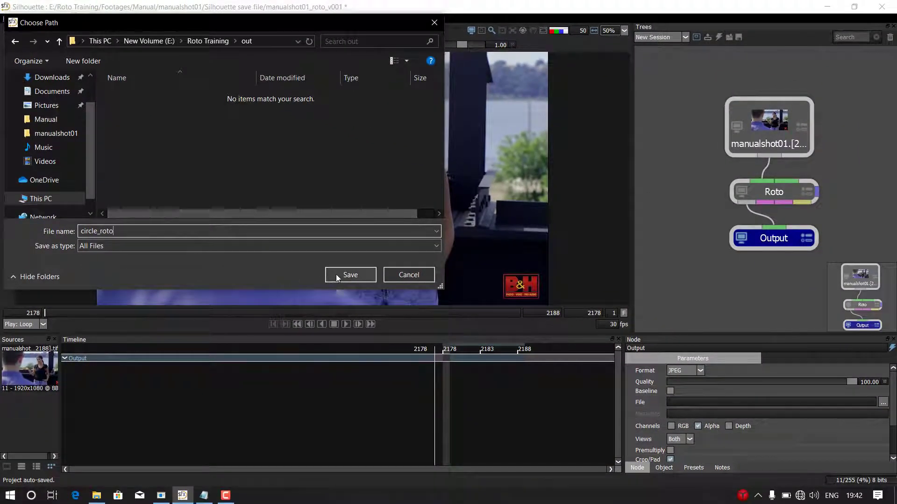
click(335, 274)
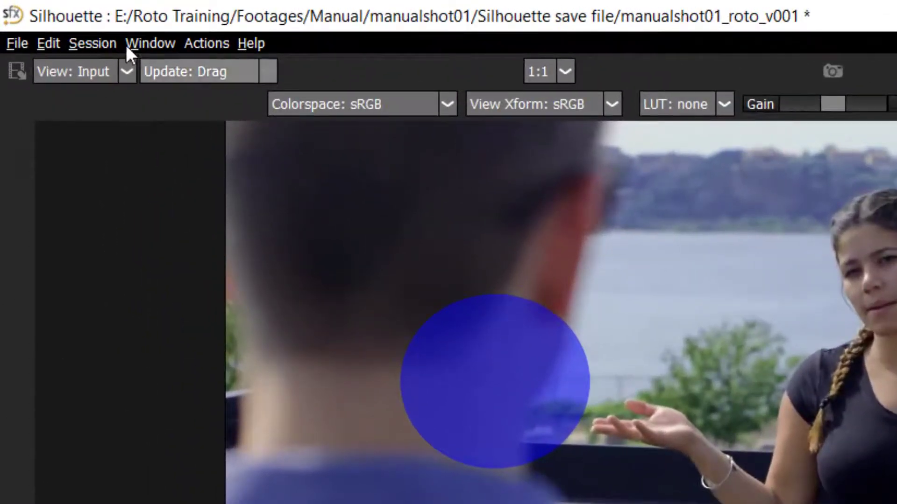
Render the session for all output nodes over the work range
click(105, 43)
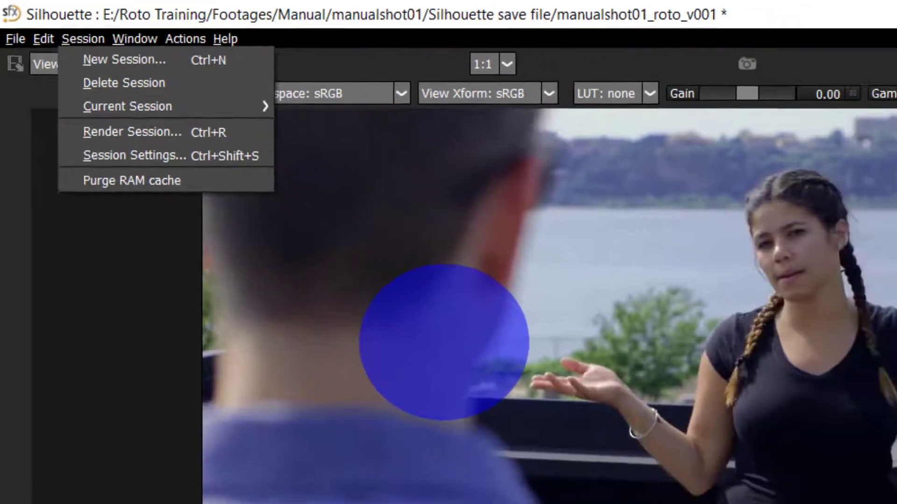
key(Escape)
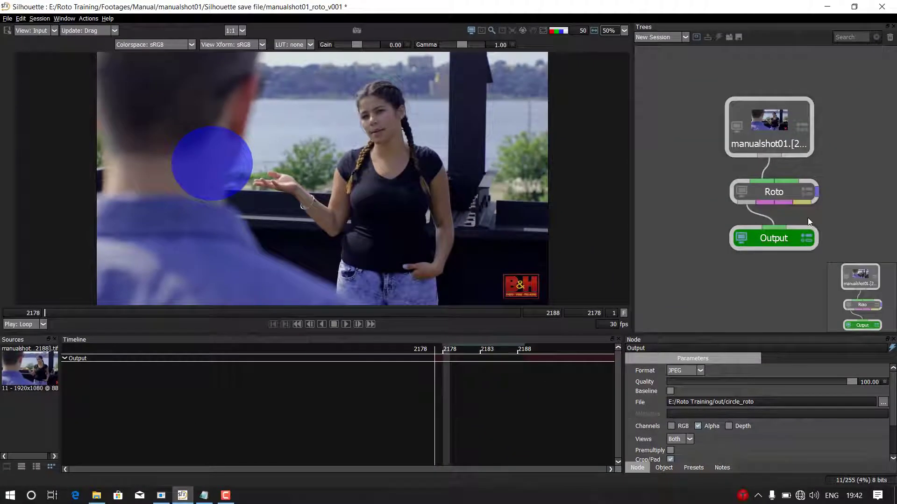
key(ctrl+r)
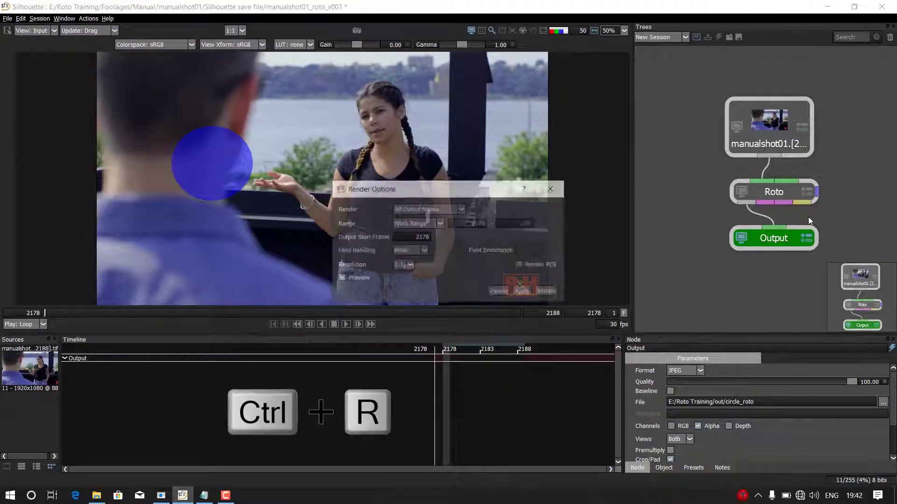
drag(481, 194, 481, 136)
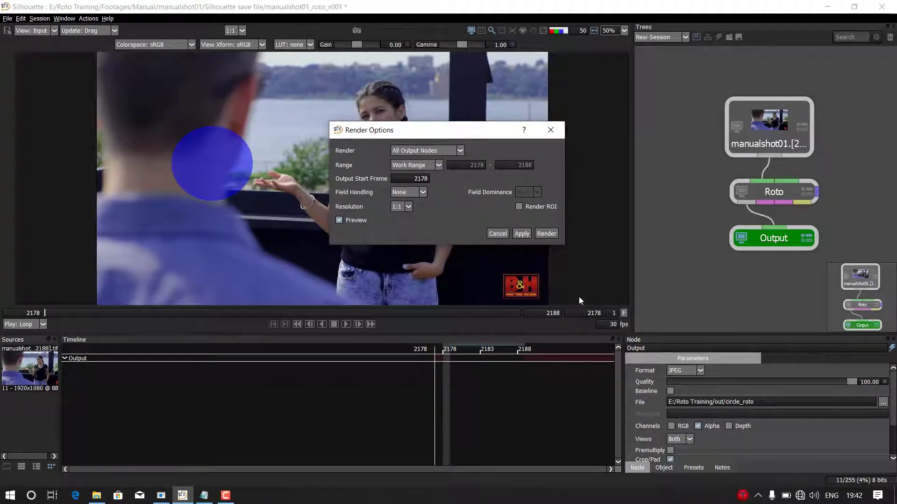
click(544, 234)
click(547, 234)
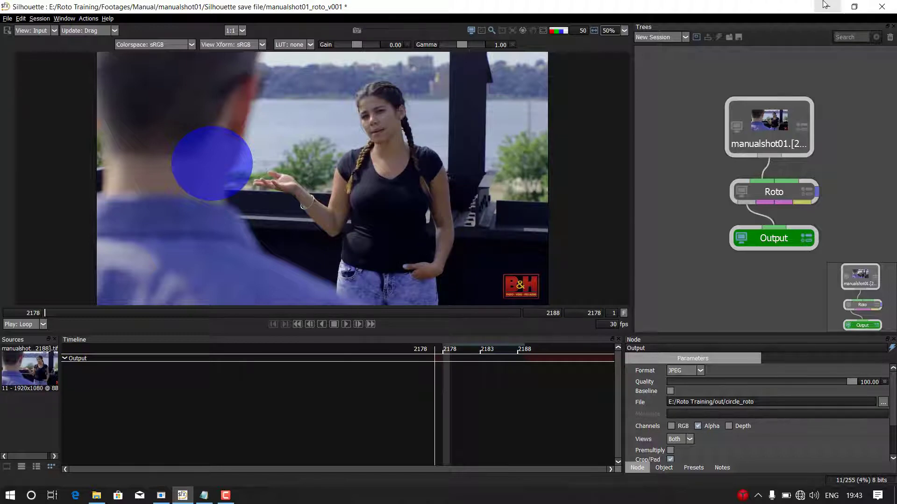
Switch to File Explorer, open Roto Training's out folder, and view the first rendered circle_roto frames in Photos
double_click(636, 6)
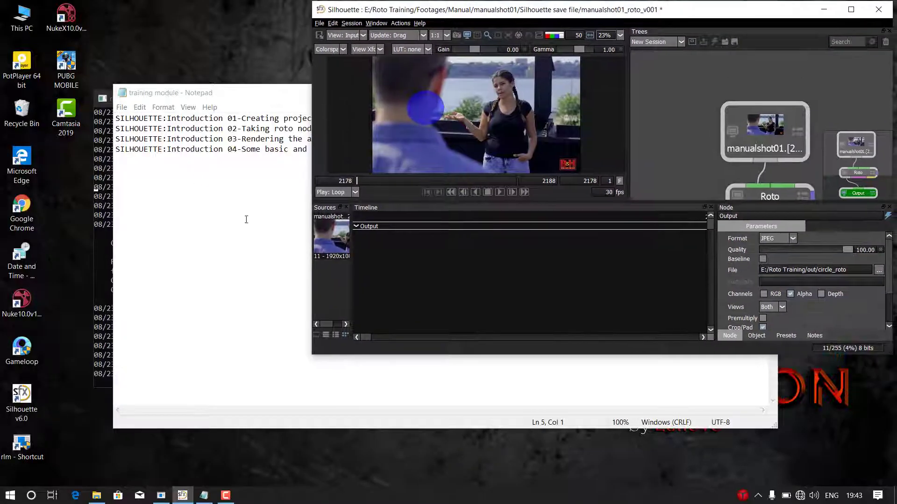
click(100, 498)
double_click(373, 164)
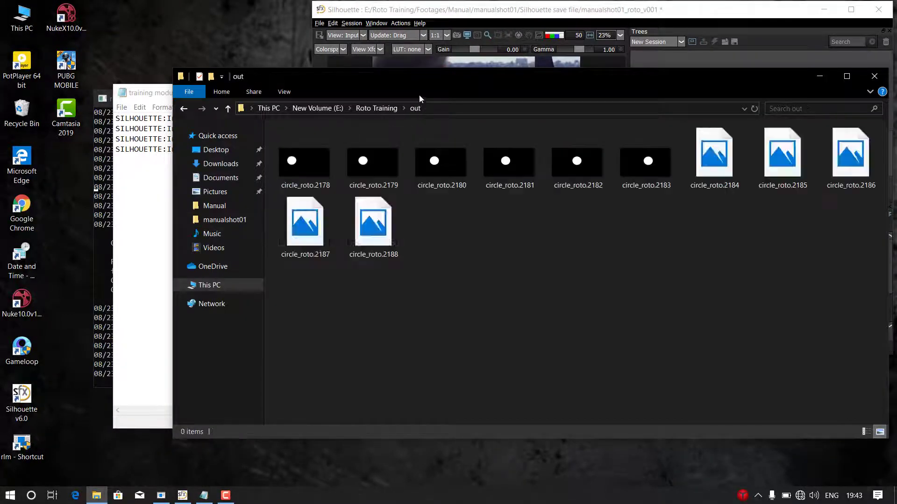
drag(419, 95, 225, 87)
double_click(172, 169)
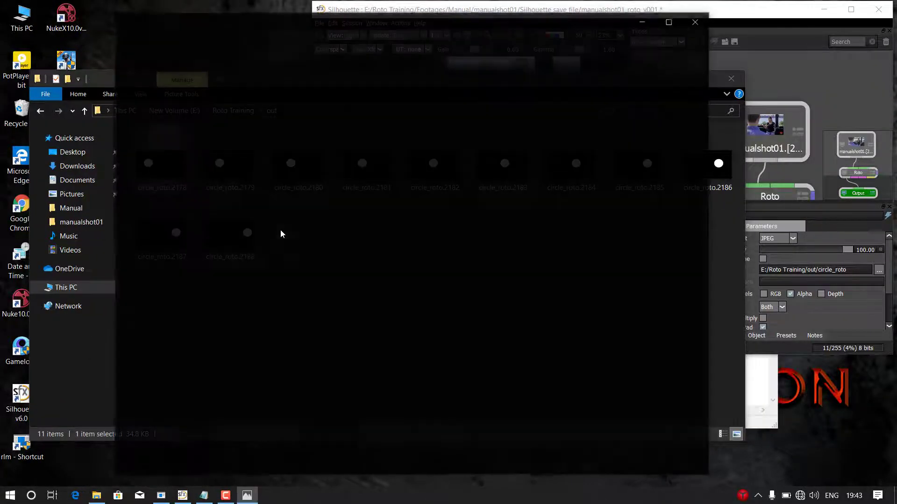
click(681, 257)
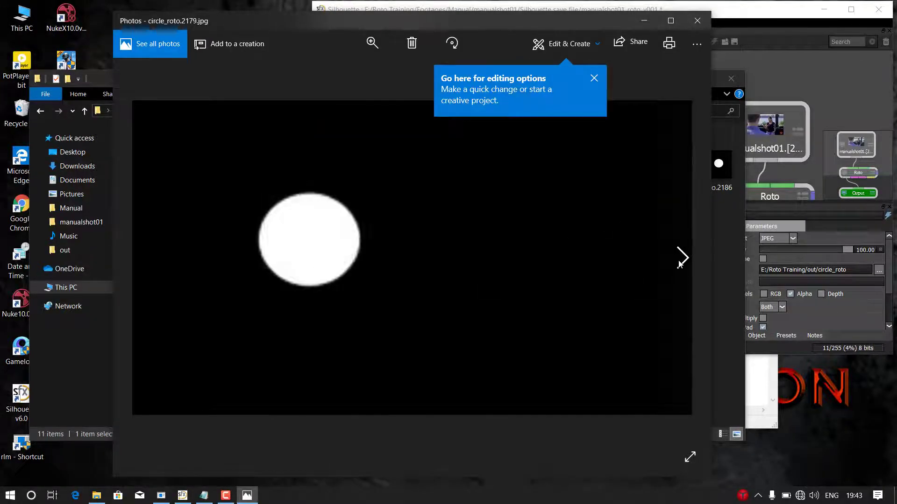
Review the remaining rendered circle_roto frames through 2188 in Photos, and close the viewer
click(680, 258)
click(681, 257)
click(680, 258)
click(681, 258)
click(681, 257)
click(680, 257)
click(680, 258)
click(680, 258)
click(680, 258)
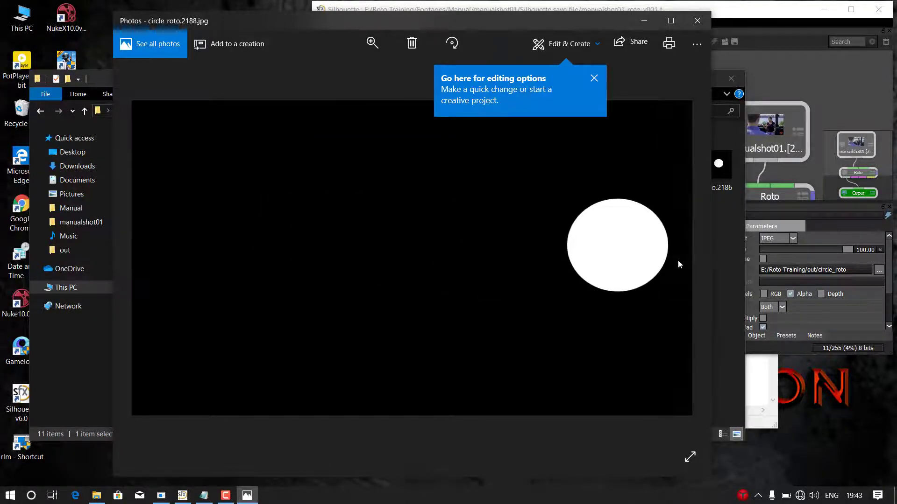
click(697, 21)
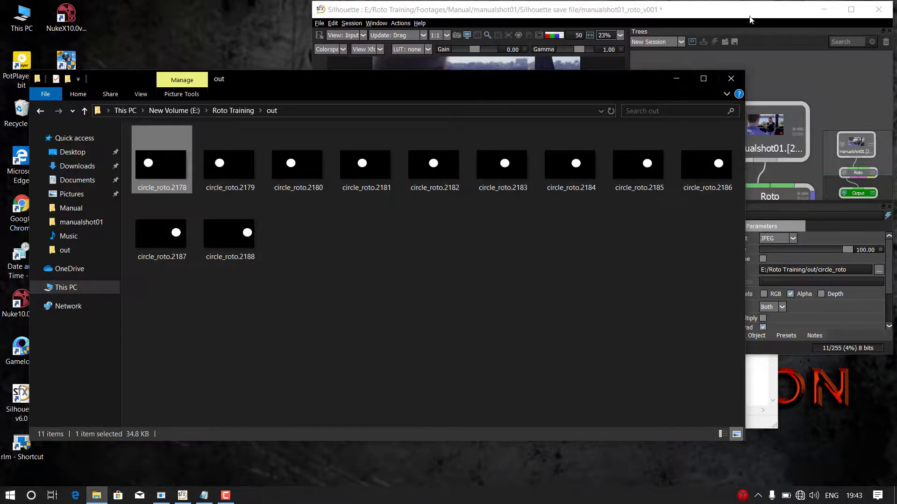
Switch to Silhouette, maximize its window, and enable both the RGB and Alpha channels for the Output node
drag(749, 17, 606, 1)
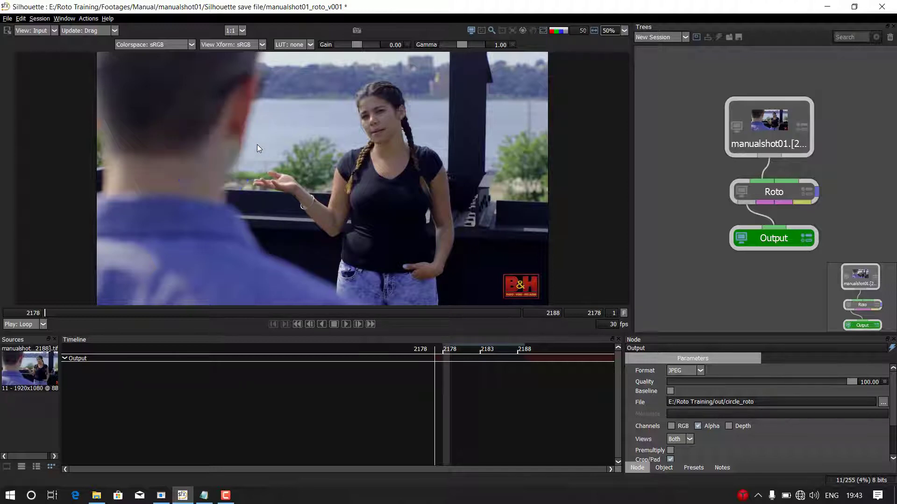
click(773, 236)
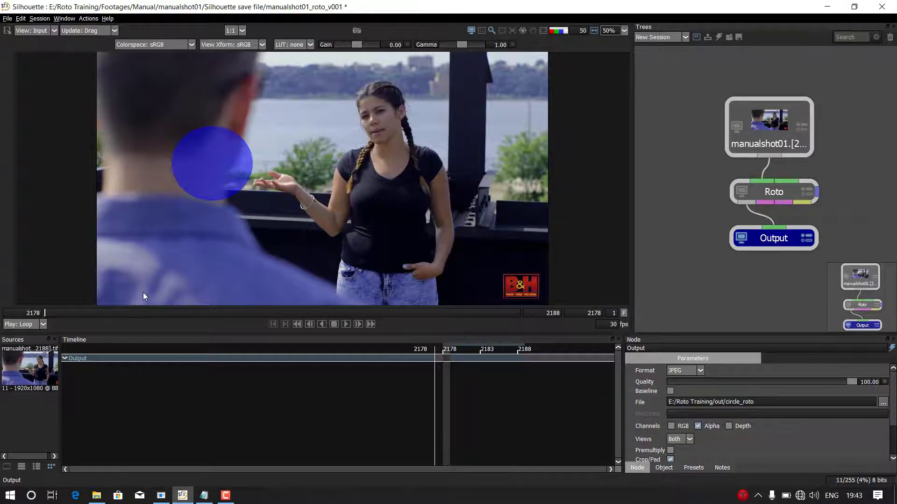
key(ctrl+r)
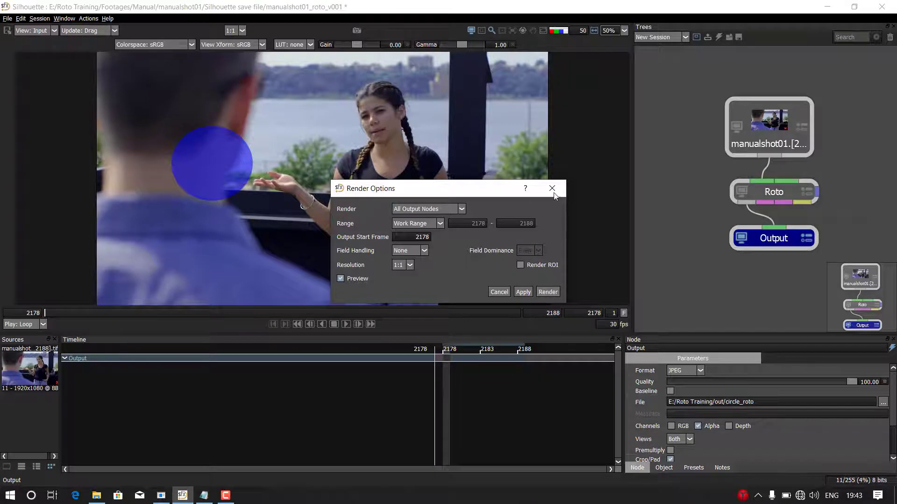
click(547, 292)
click(698, 426)
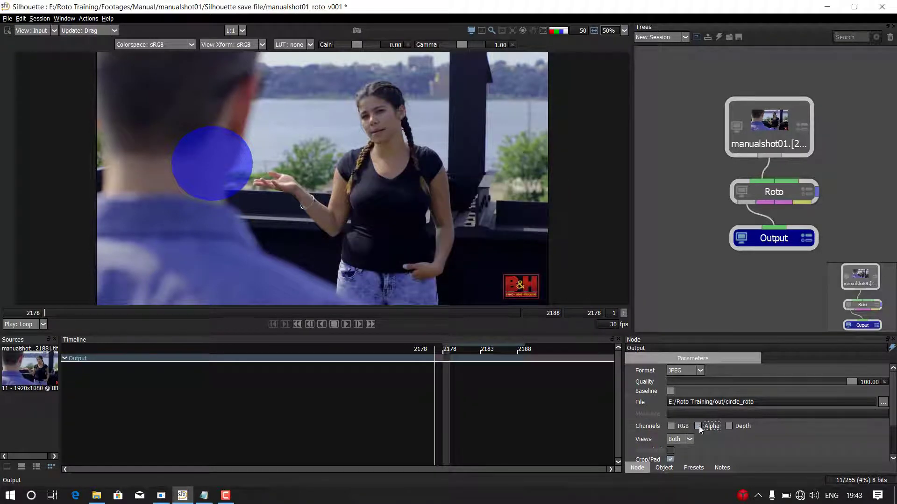
click(671, 426)
click(702, 427)
Make room below Roto, insert a Slap Comp composite node between Roto and Output, and align it with them
drag(783, 246, 777, 193)
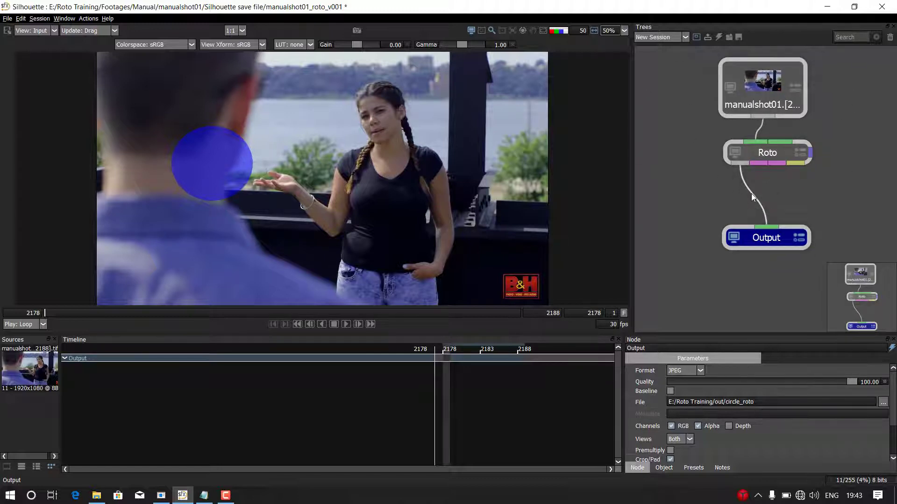
click(60, 21)
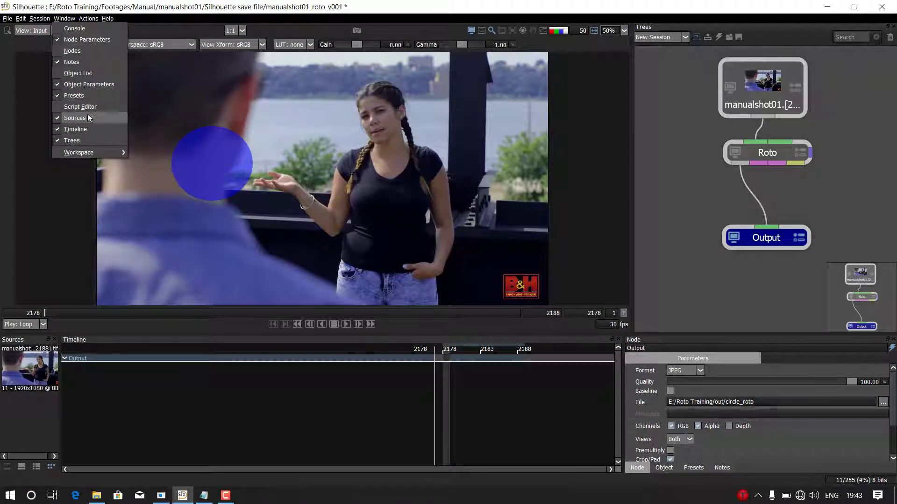
click(93, 51)
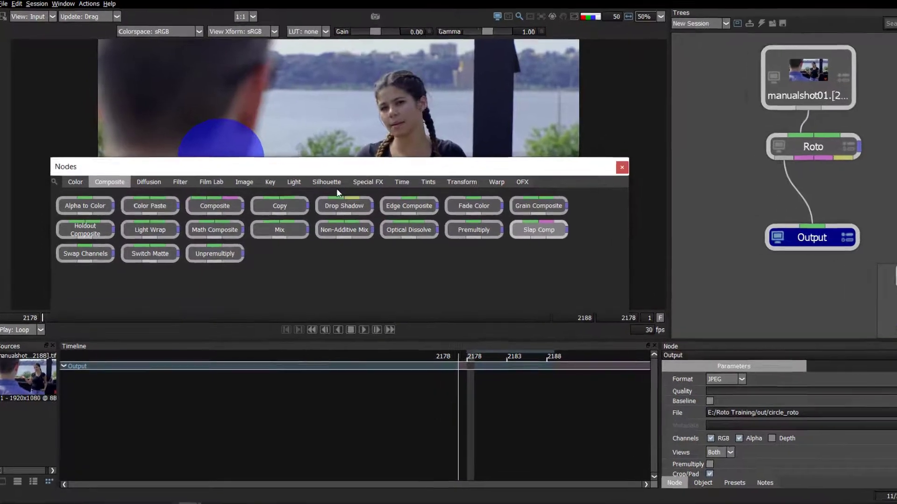
click(306, 216)
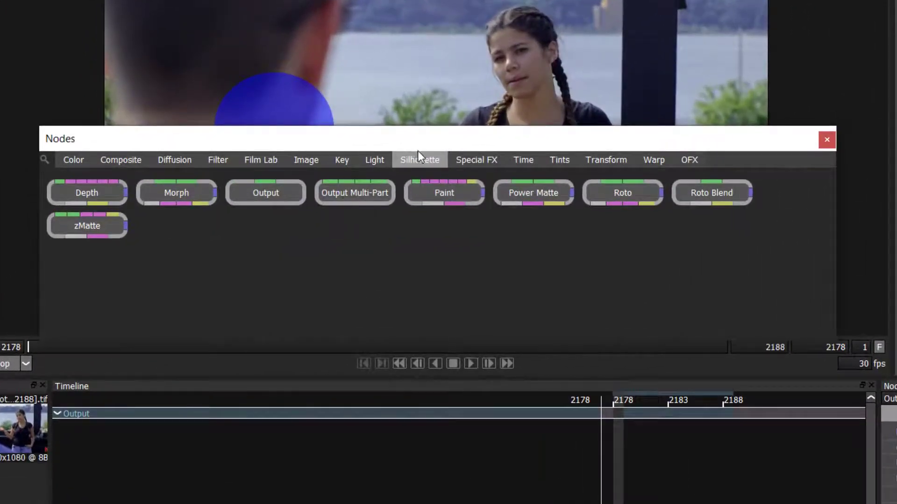
click(122, 160)
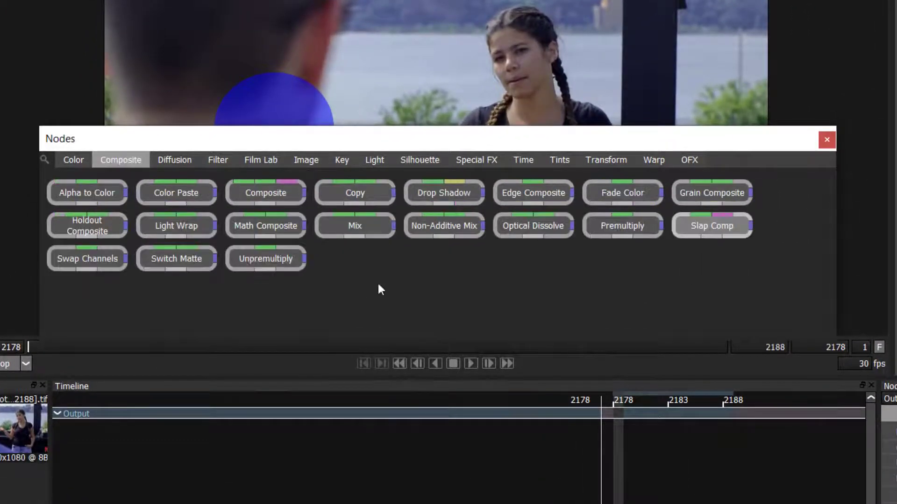
drag(705, 228, 896, 171)
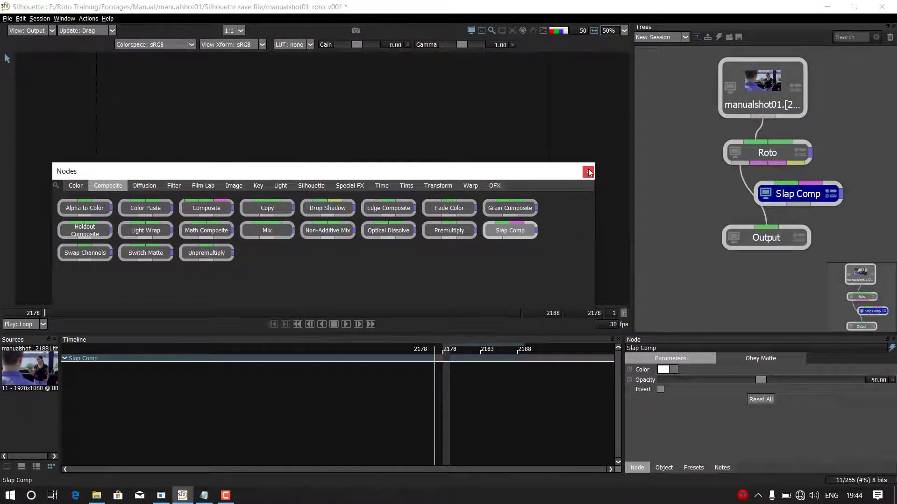
click(588, 173)
drag(806, 198, 771, 202)
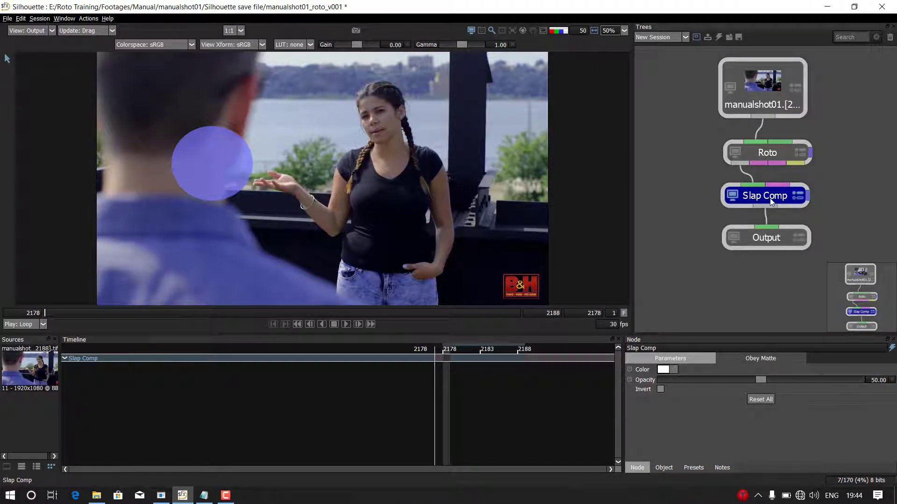
Set the Slap Comp color to dark red (#550000)
click(728, 359)
click(691, 356)
click(665, 371)
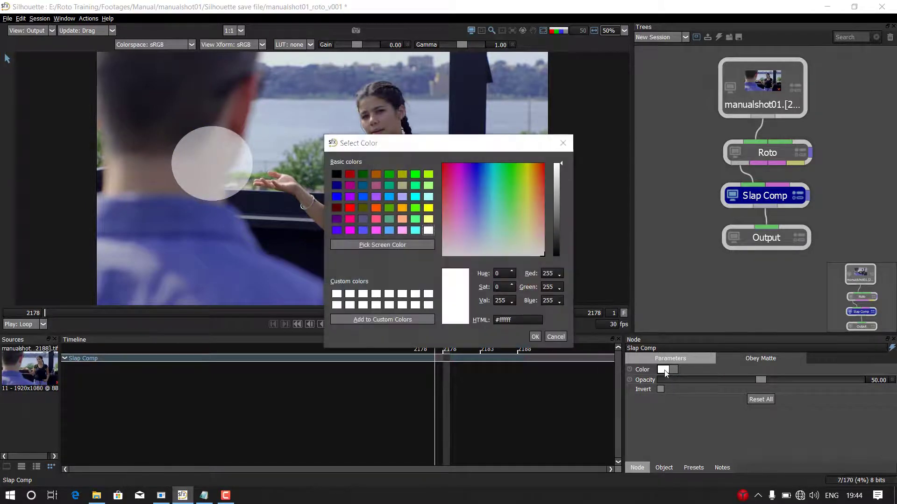
click(389, 185)
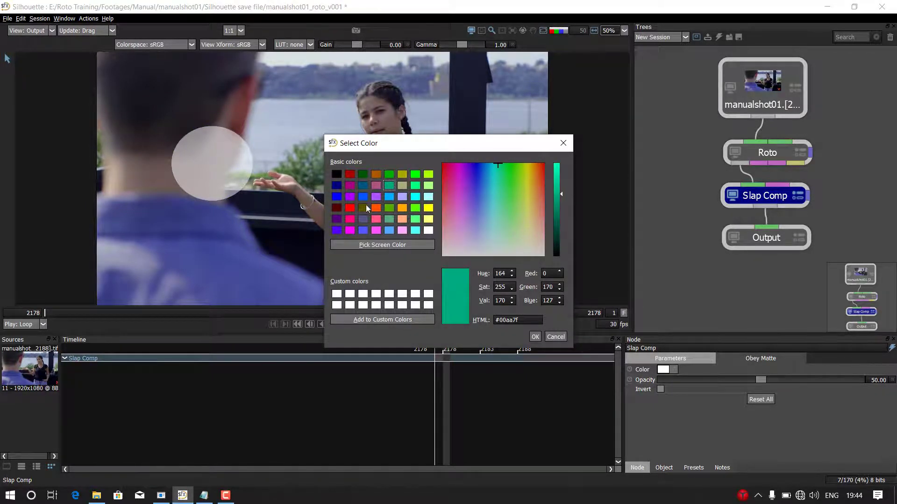
click(336, 208)
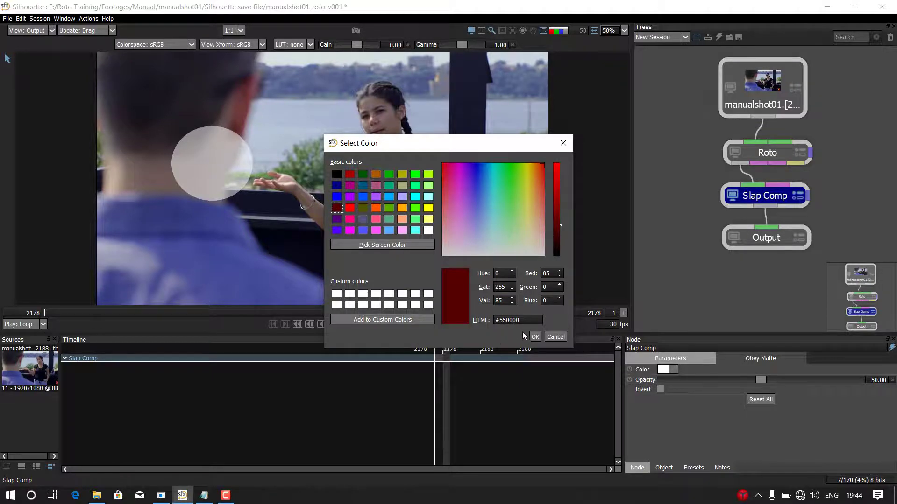
click(535, 337)
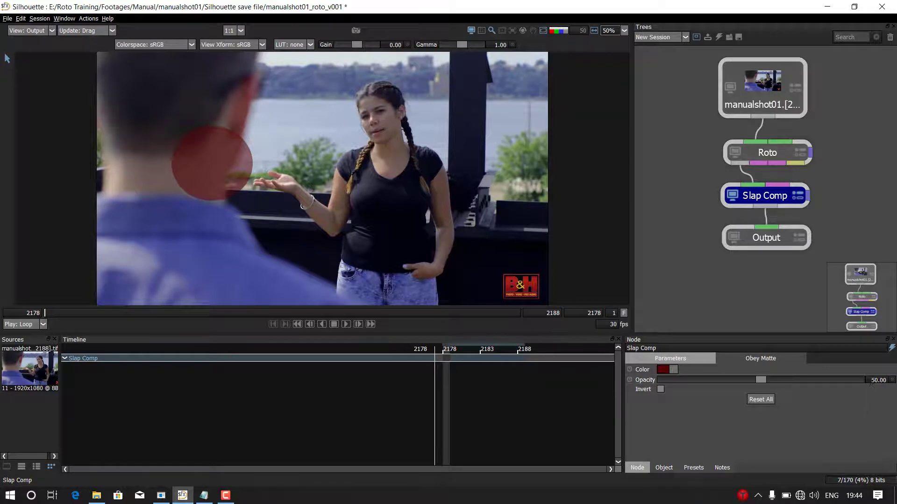
Lower the Slap Comp opacity to 46.45 and preview the inverted matte, leaving Invert disabled
mouse_move(762, 379)
mouse_down()
mouse_move(791, 377)
mouse_move(747, 379)
mouse_move(760, 374)
mouse_move(728, 369)
mouse_move(765, 367)
mouse_move(752, 373)
mouse_up()
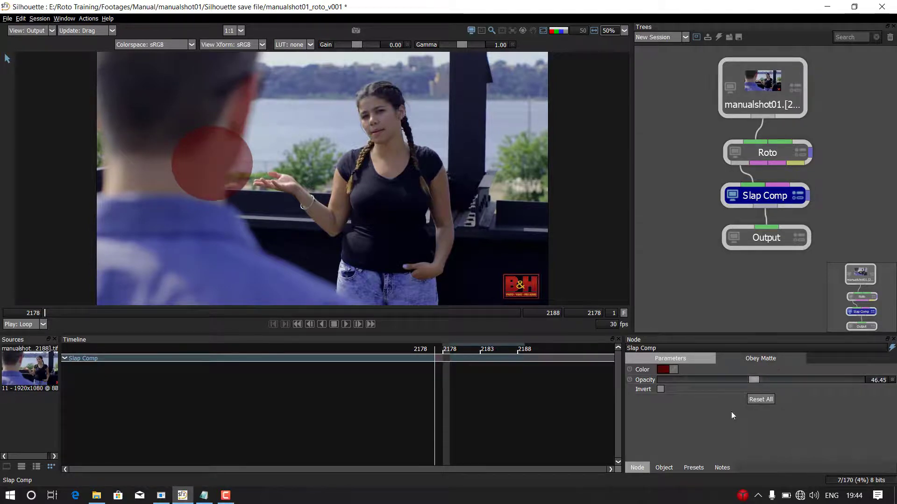
click(661, 389)
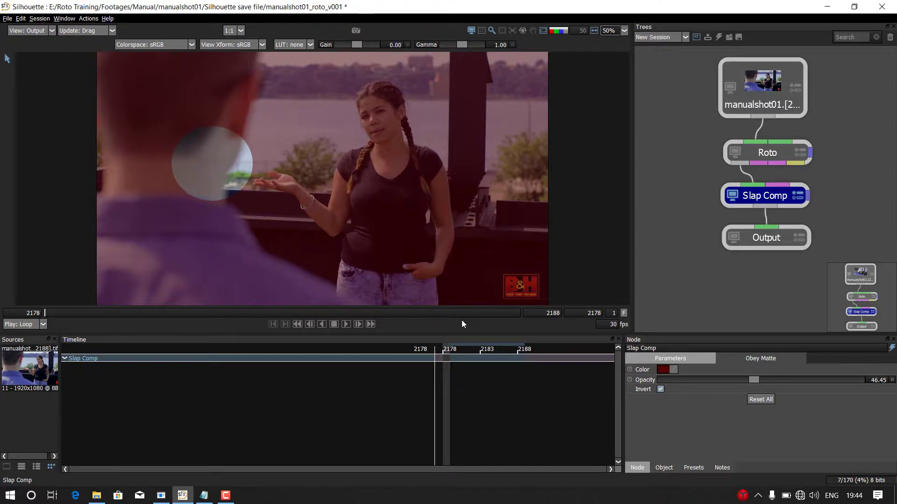
click(660, 389)
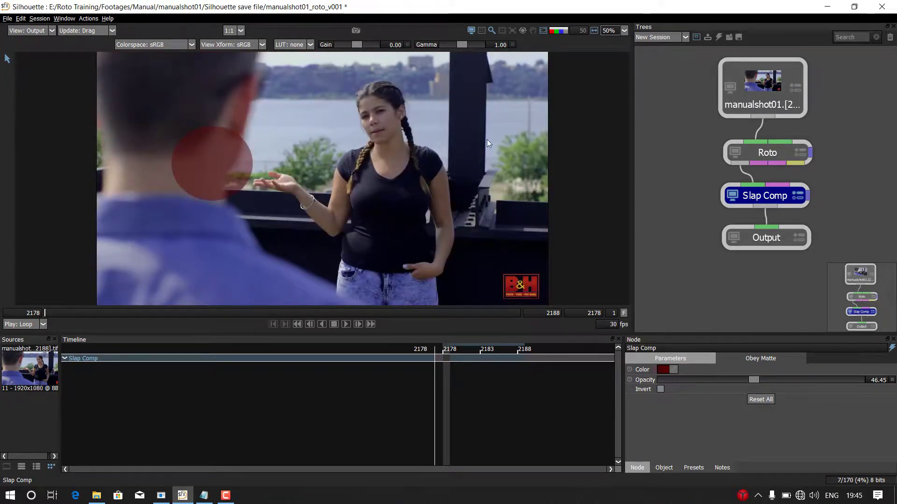
Render all output nodes over the work range at 1:1 resolution, and minimize Silhouette to reveal the out folder
key(ctrl+r)
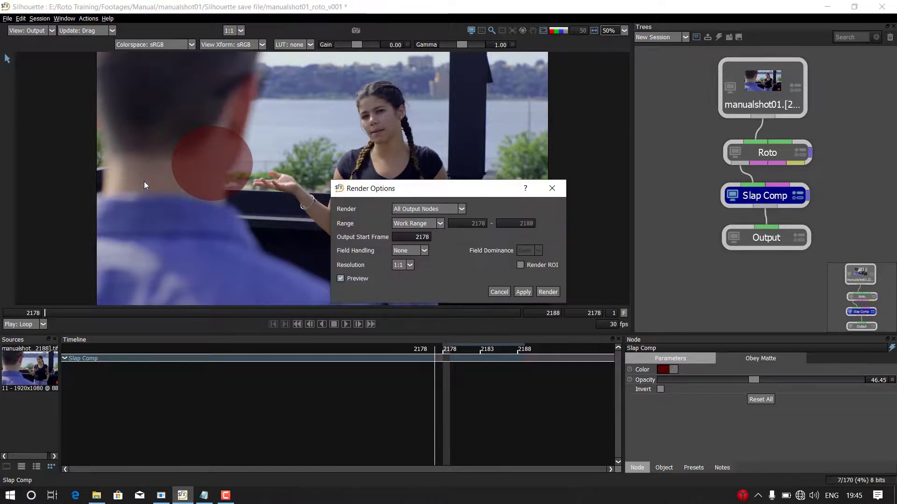
click(547, 292)
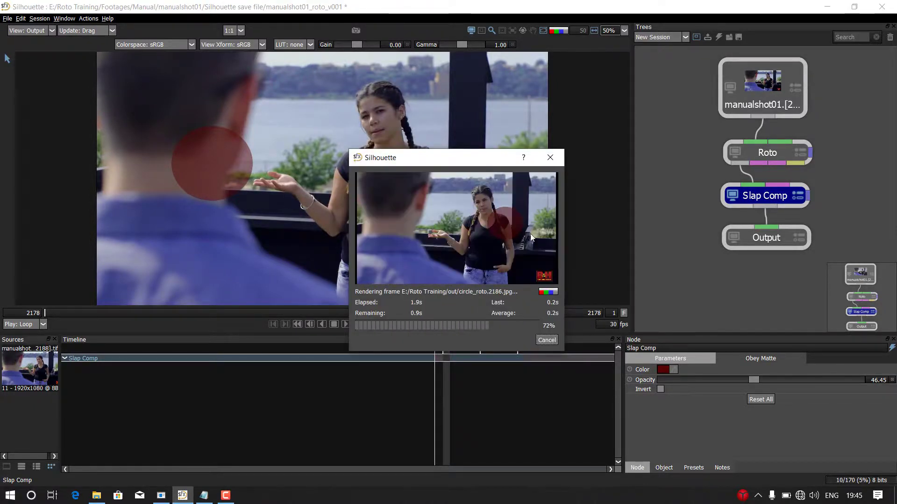
click(827, 7)
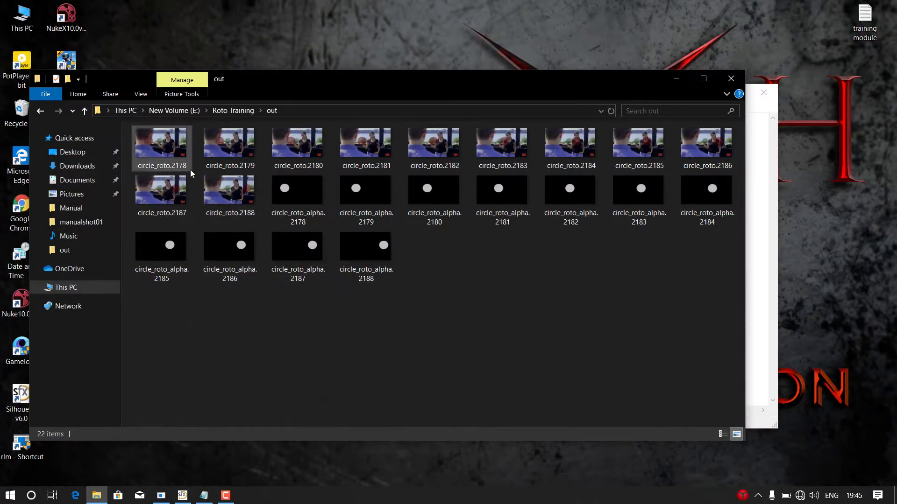
Open circle_roto.2178 from the out folder in Photos and review the slap comp frames through 2185
double_click(178, 155)
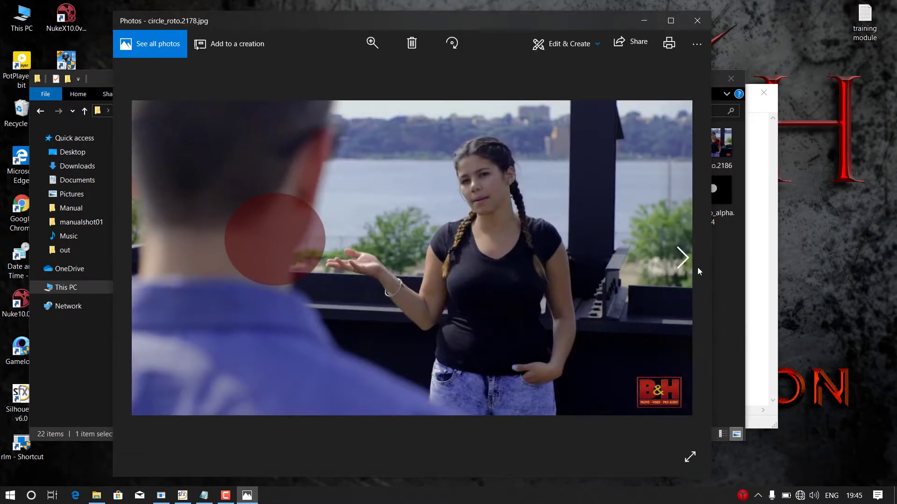
click(686, 256)
click(685, 255)
click(685, 256)
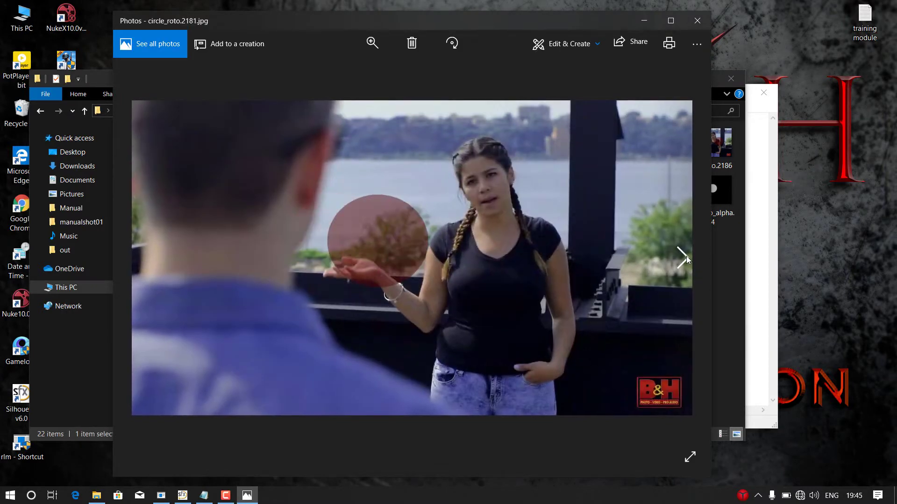
click(686, 256)
click(685, 256)
click(685, 256)
click(686, 256)
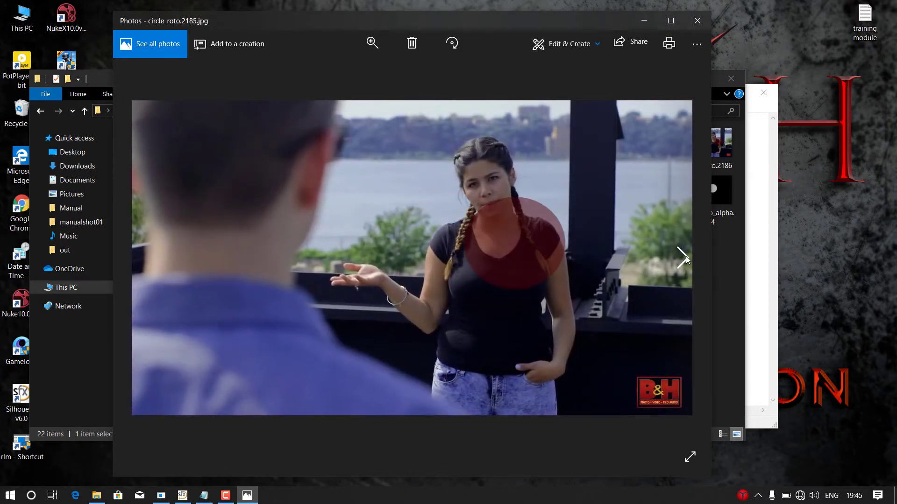